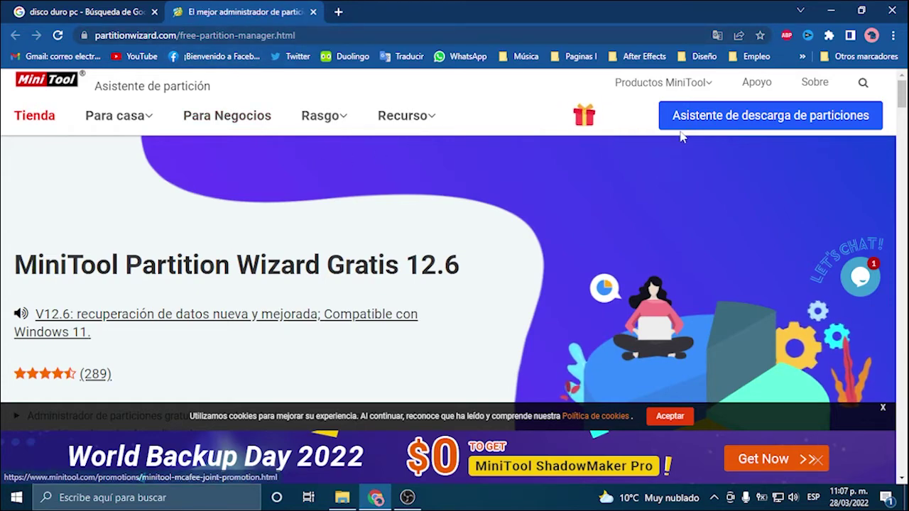
Download the free edition of MiniTool Partition Wizard, keep the flagged file pw1206-free-online.exe, and run it
mouse_move(688, 130)
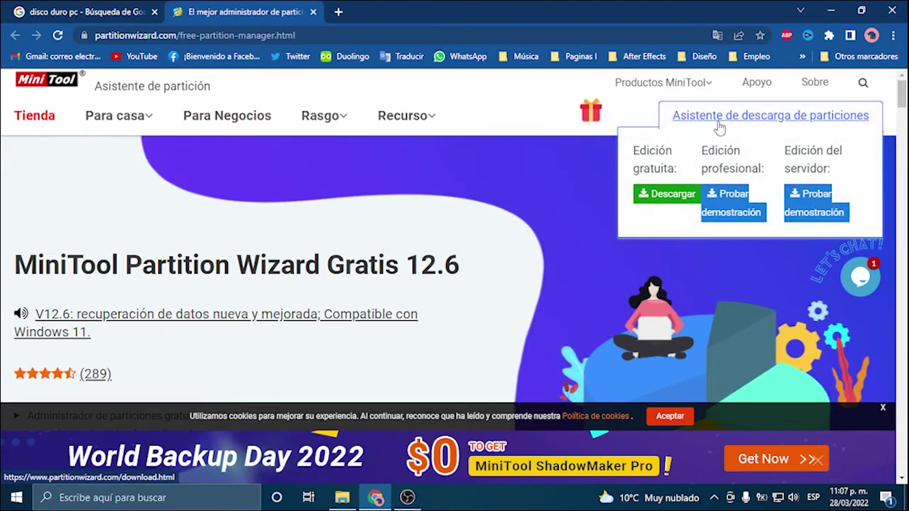
click(665, 195)
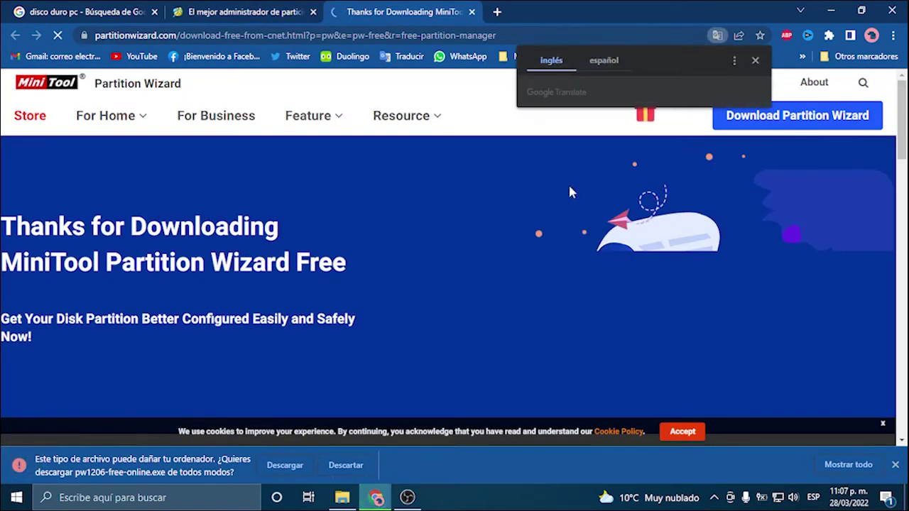
click(286, 466)
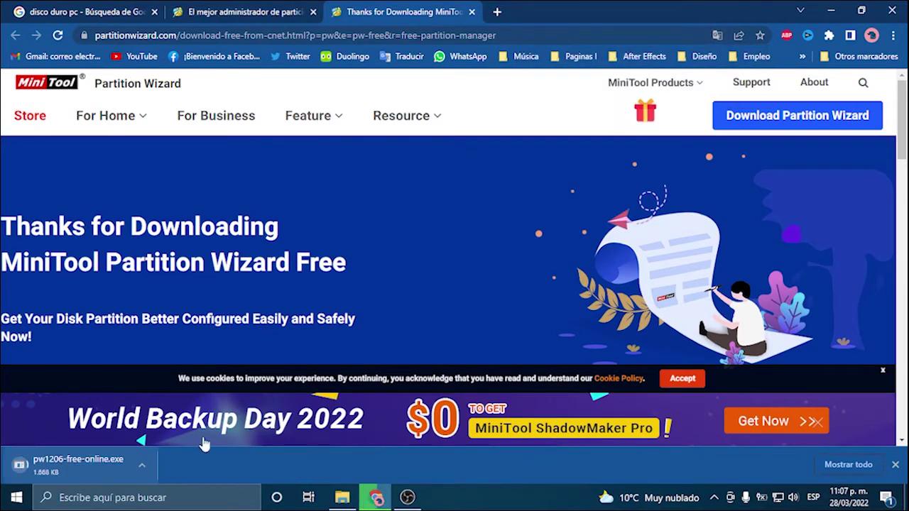
click(100, 468)
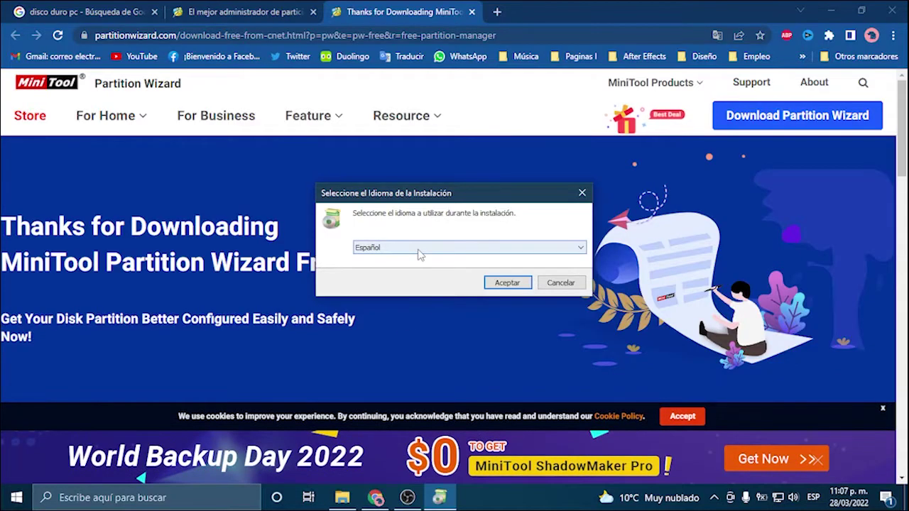
Start the installer in Español and continue with the free edition
click(417, 248)
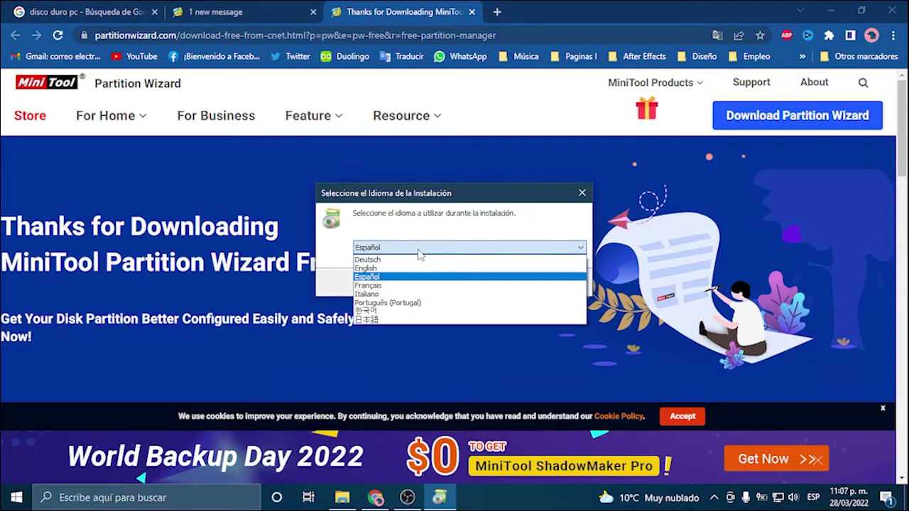
click(419, 250)
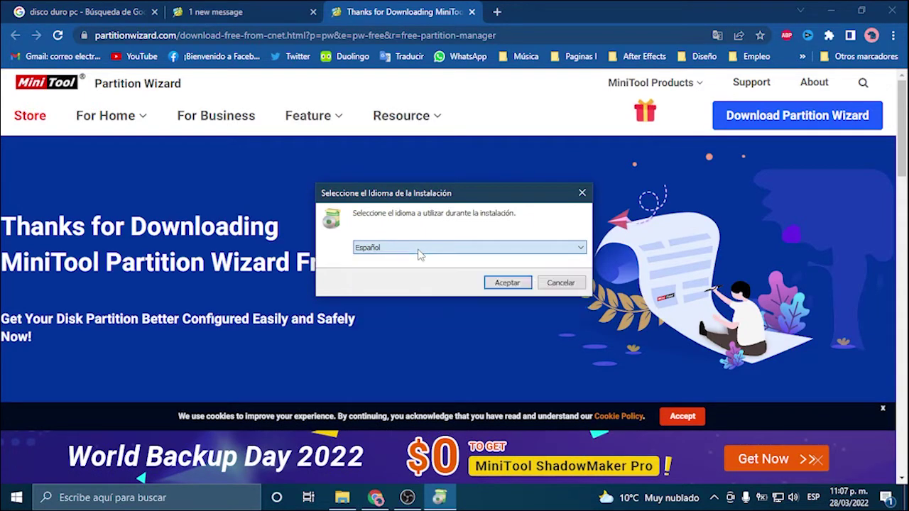
click(506, 282)
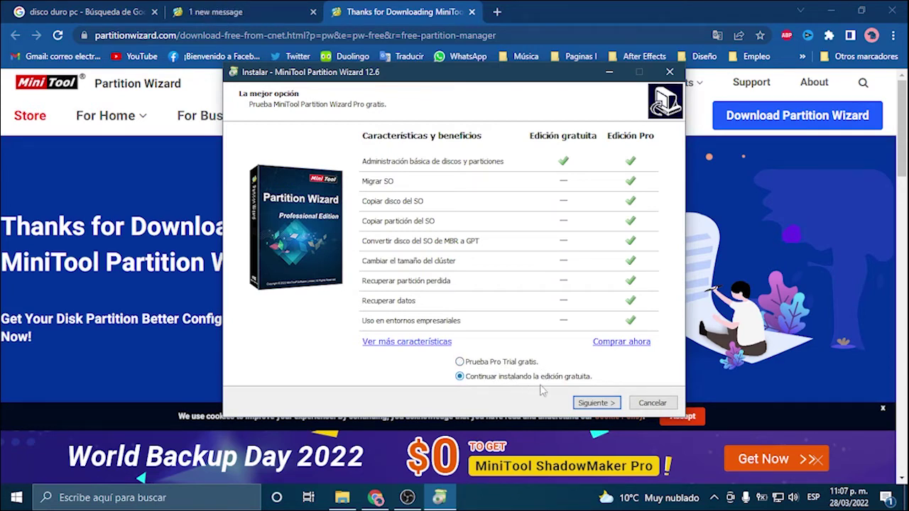
click(576, 402)
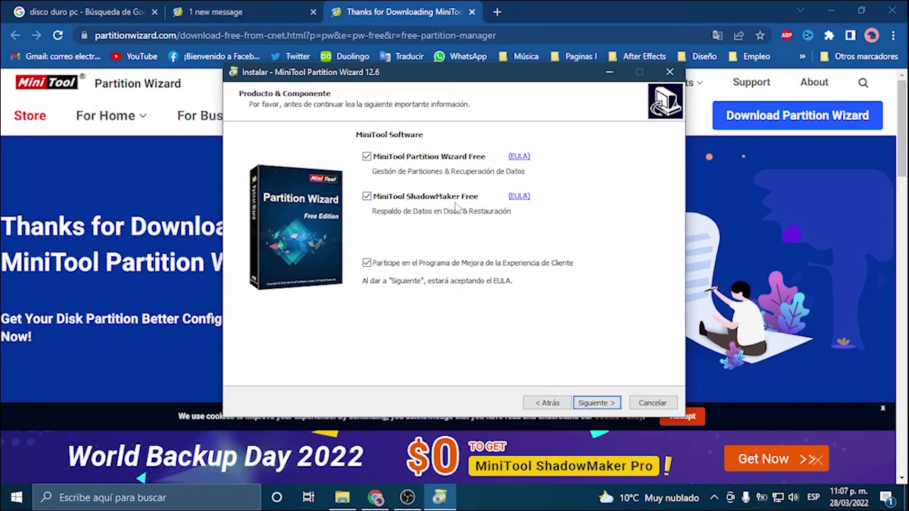
Exclude MiniTool ShadowMaker Free and install Partition Wizard in C:\Program Files\MiniTool Partition Wizard 12
click(367, 198)
click(589, 404)
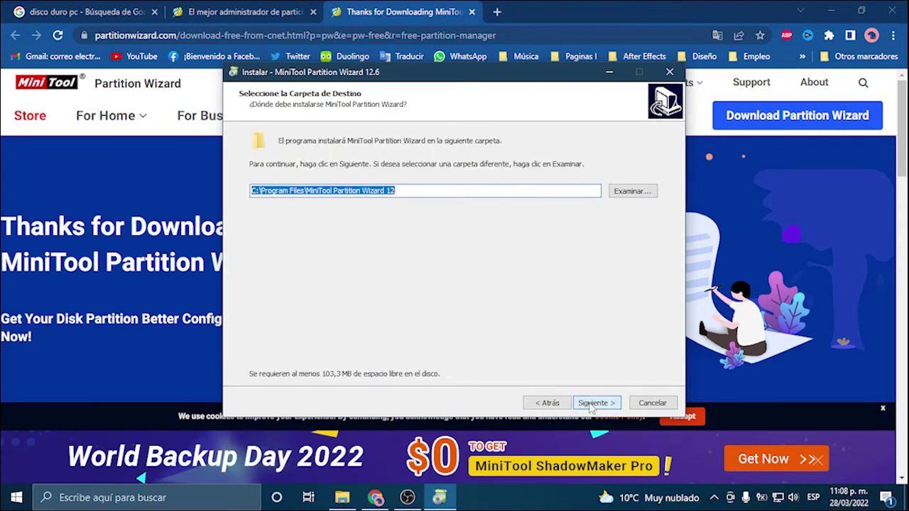
click(619, 191)
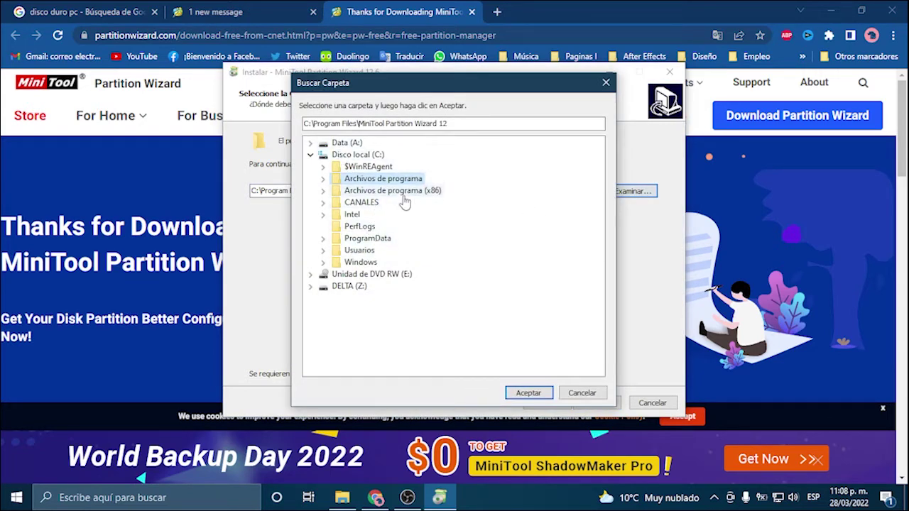
click(529, 393)
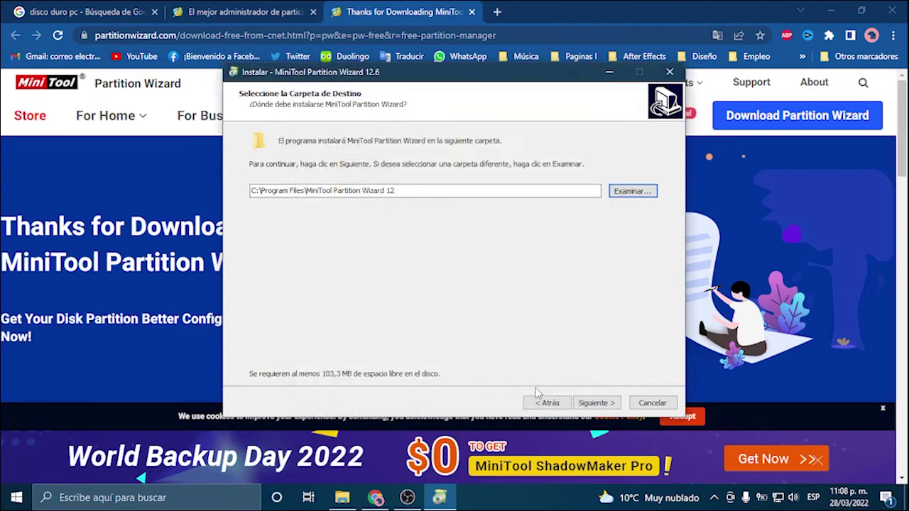
click(596, 403)
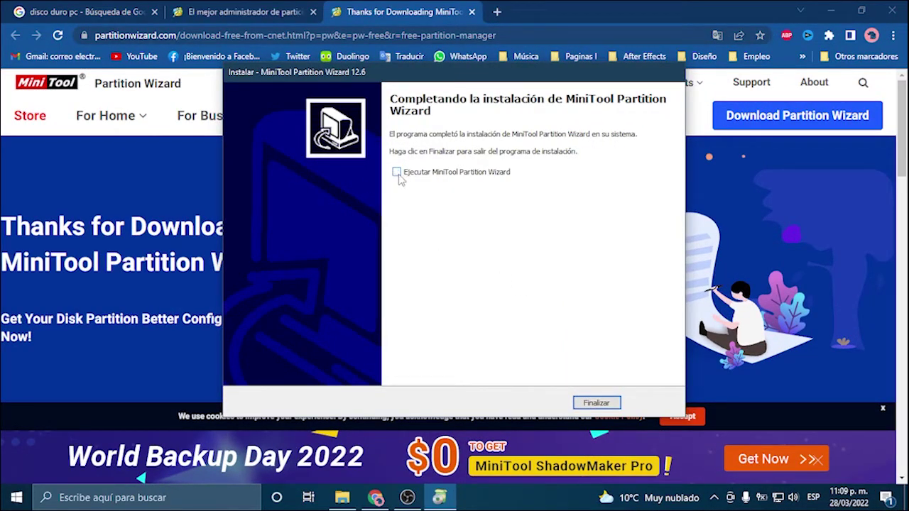
Finish the setup without running the program, close the thank-you page, and minimize the open windows to reach the desktop
click(589, 404)
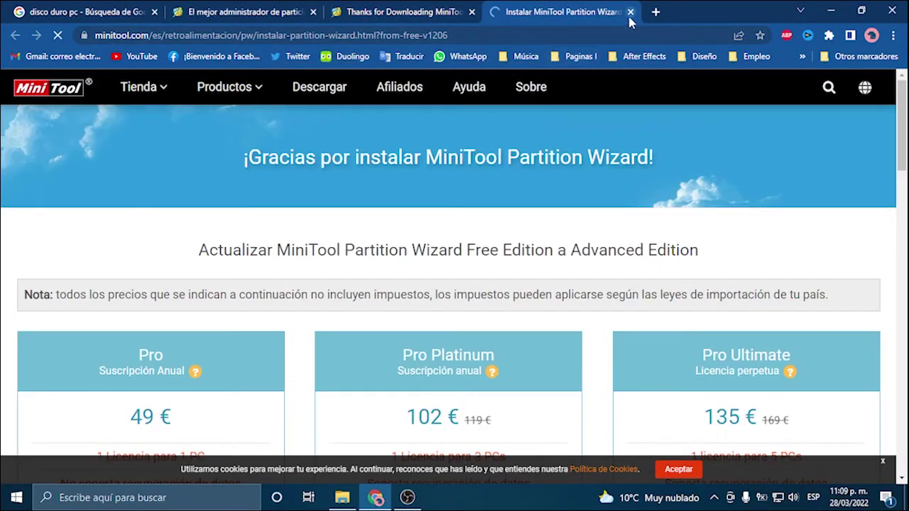
click(630, 13)
click(831, 10)
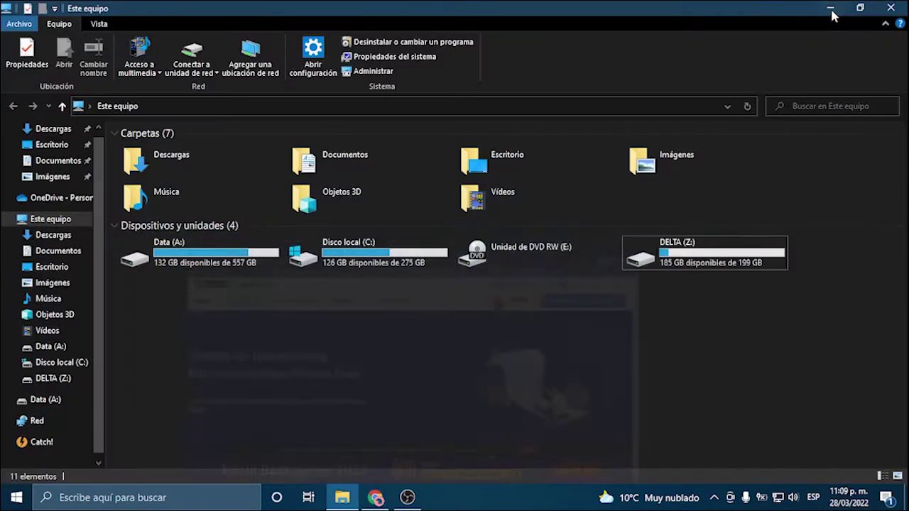
click(831, 9)
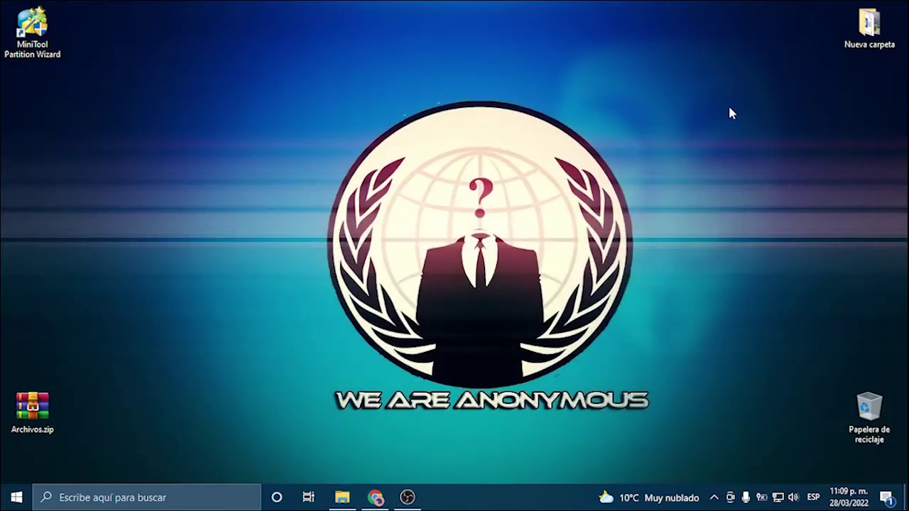
Move the MiniTool Partition Wizard shortcut toward the desktop's centre and launch the program maximized, dismissing its promotional message
drag(34, 27, 247, 199)
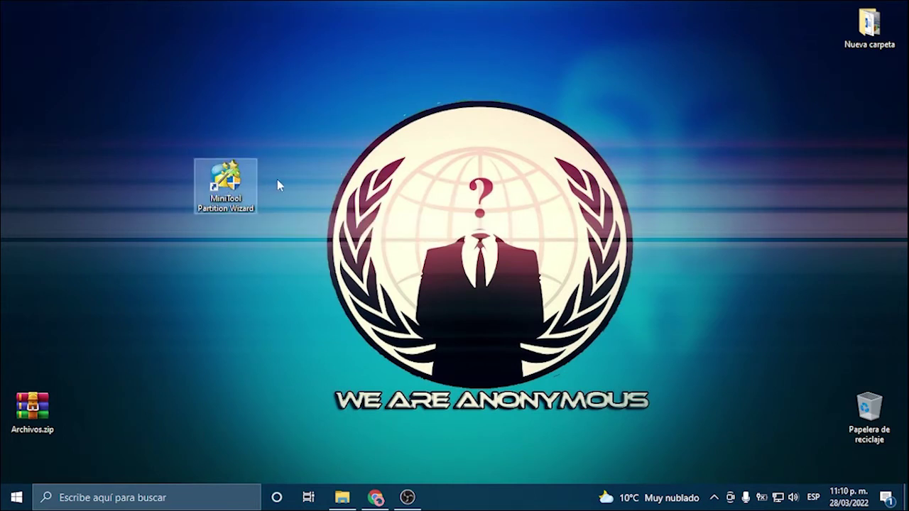
double_click(225, 186)
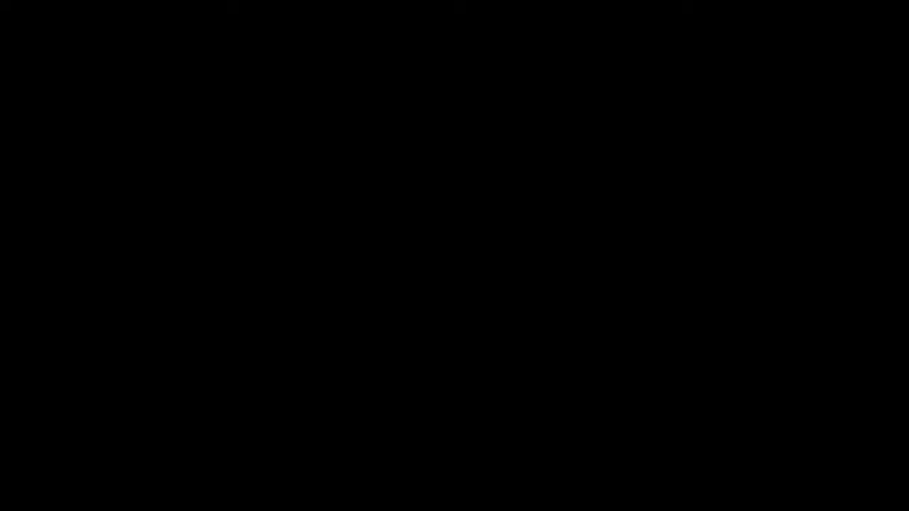
click(399, 346)
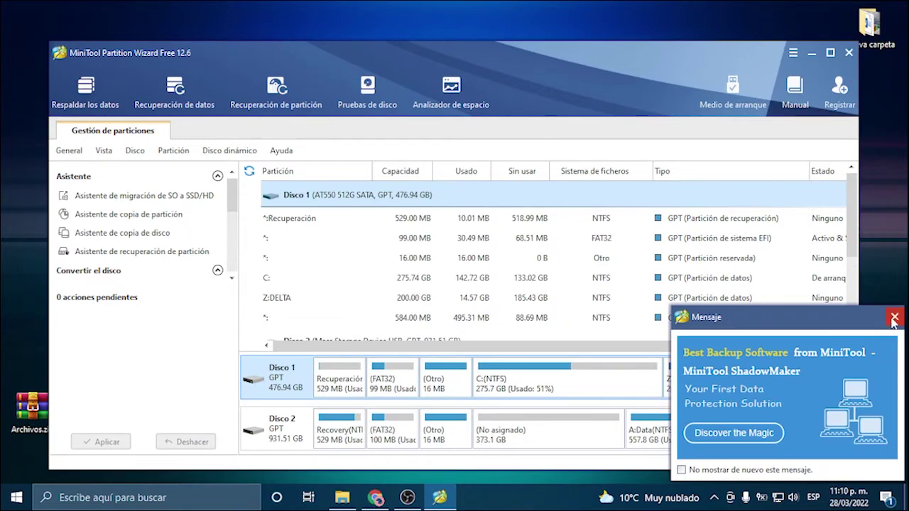
click(893, 318)
click(829, 53)
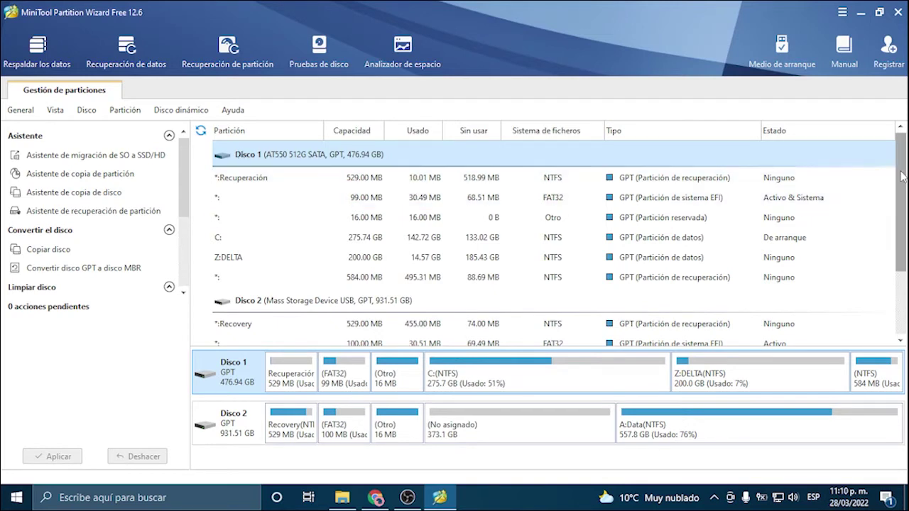
Extend the A: Data partition on Disk 2 with all 373.08 GB of the disk's unallocated space
mouse_move(900, 176)
mouse_down()
mouse_move(898, 252)
mouse_move(898, 189)
mouse_up()
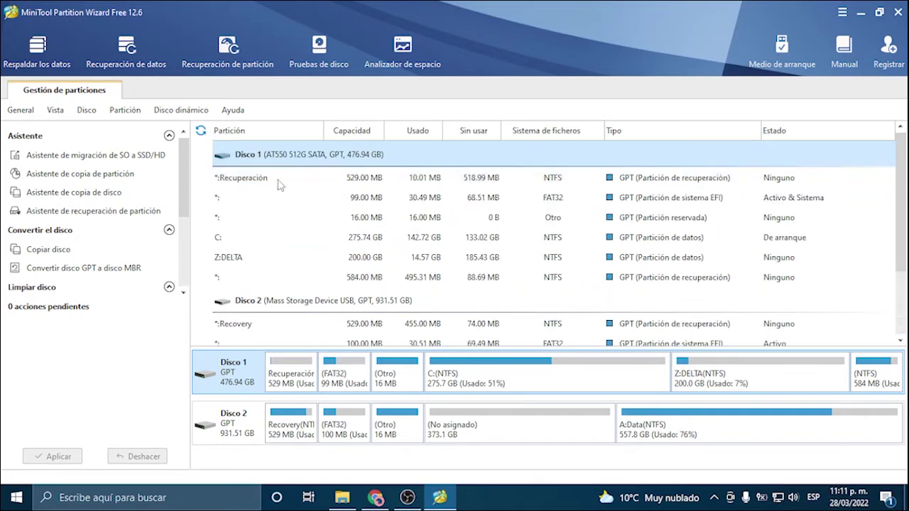
drag(900, 224, 900, 283)
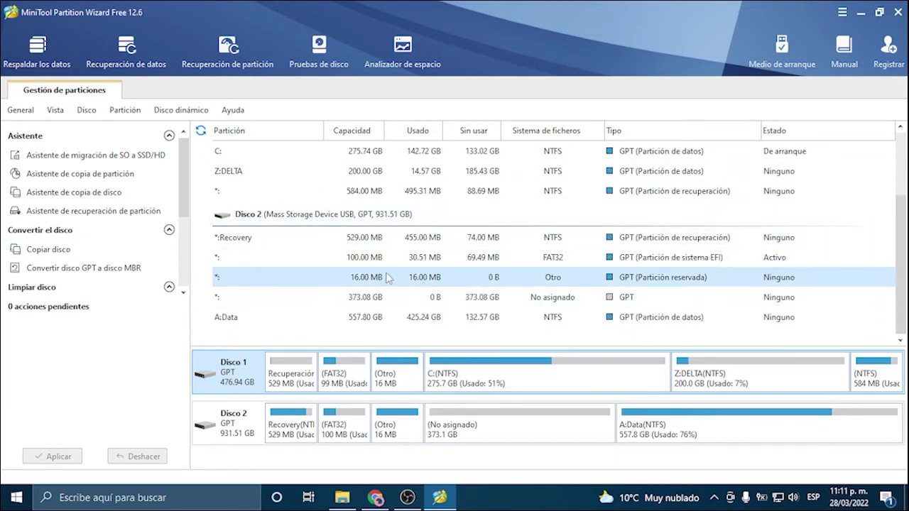
click(313, 220)
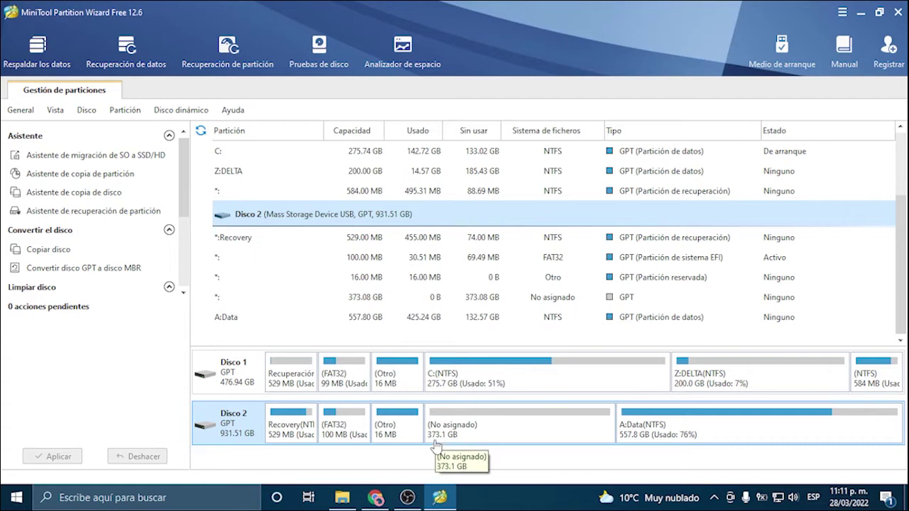
click(423, 306)
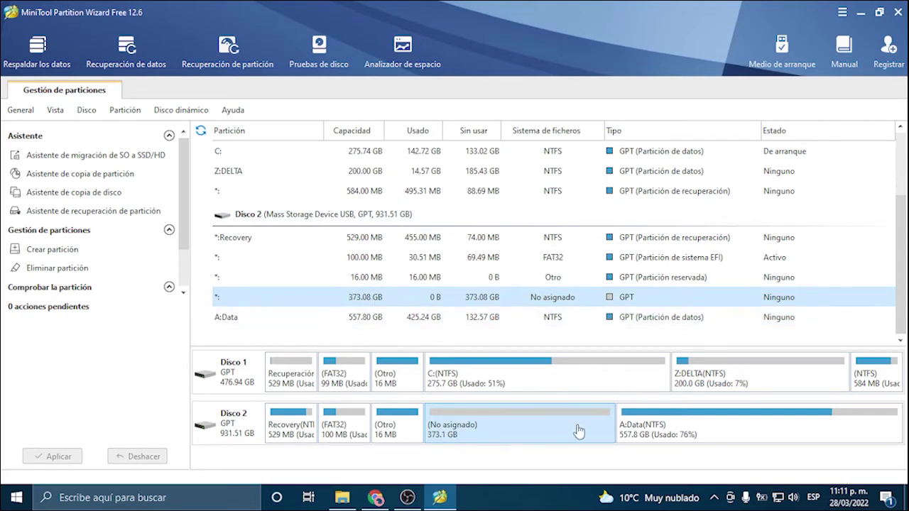
click(678, 436)
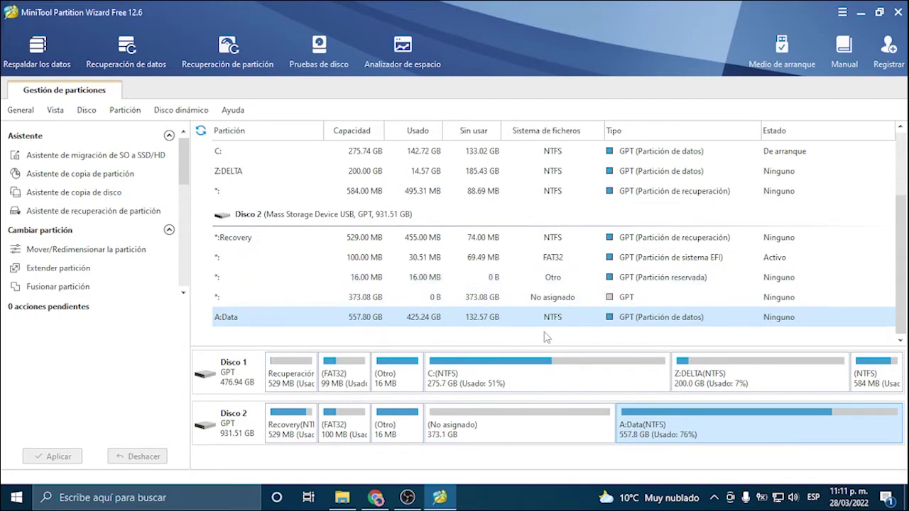
right_click(501, 323)
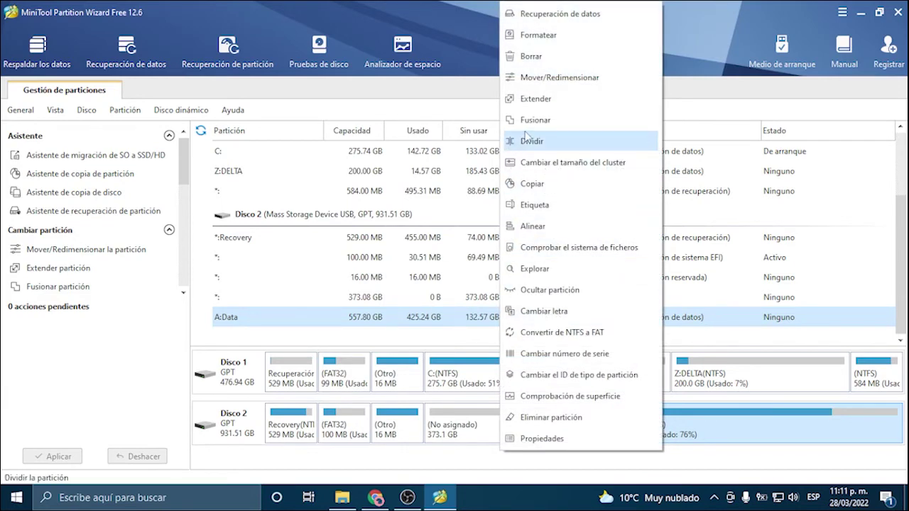
click(534, 99)
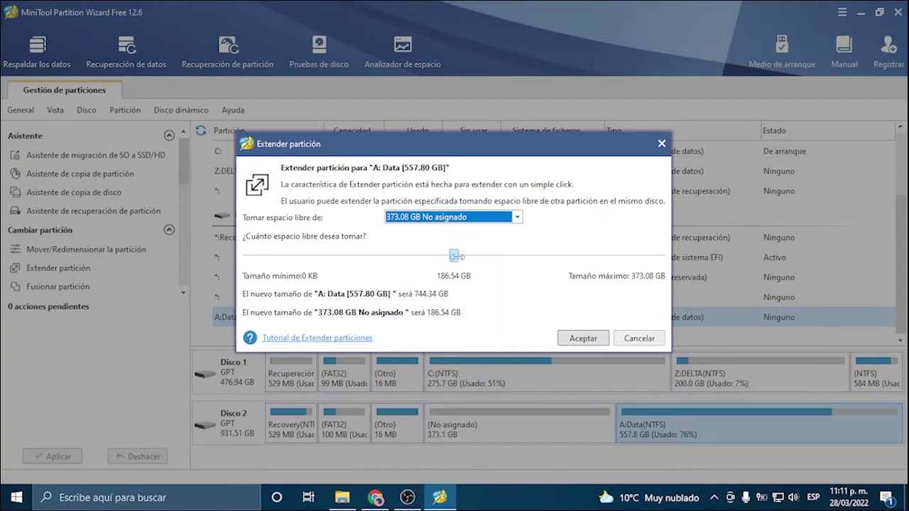
drag(455, 256, 674, 285)
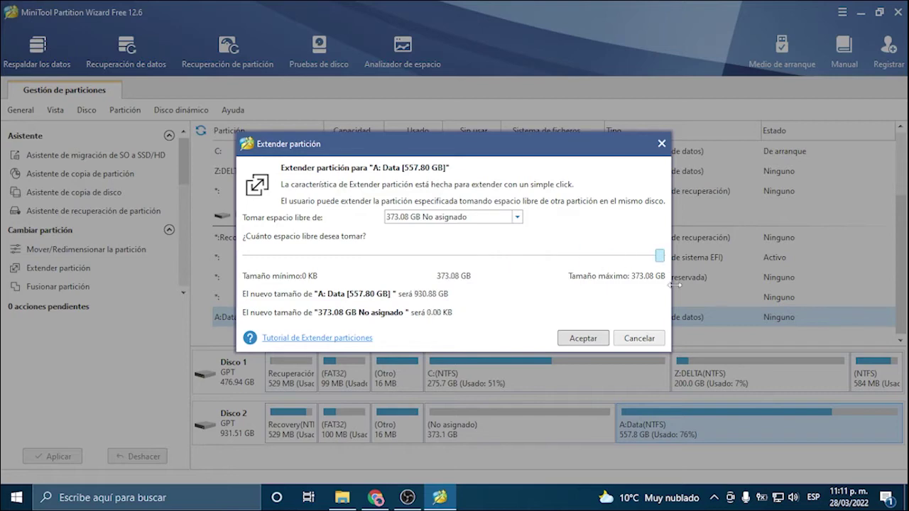
click(582, 338)
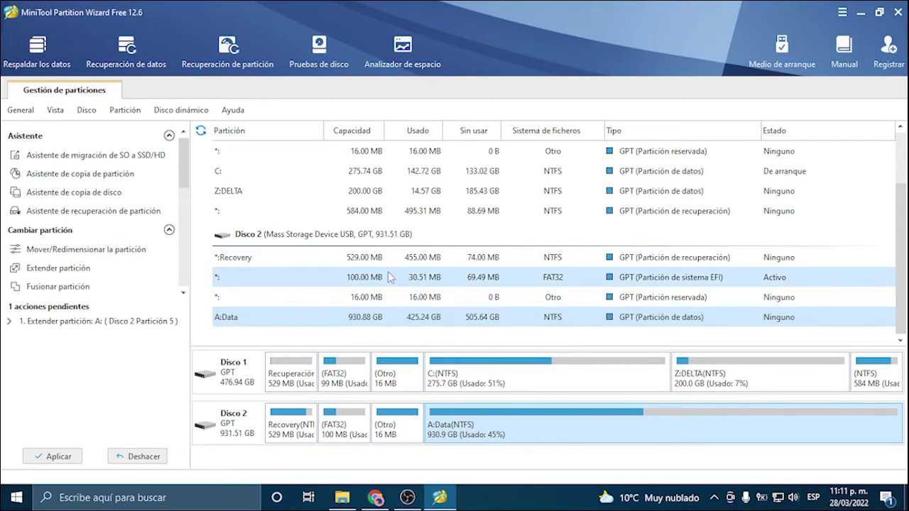
Apply the pending partition extension and dismiss the completion message
click(59, 458)
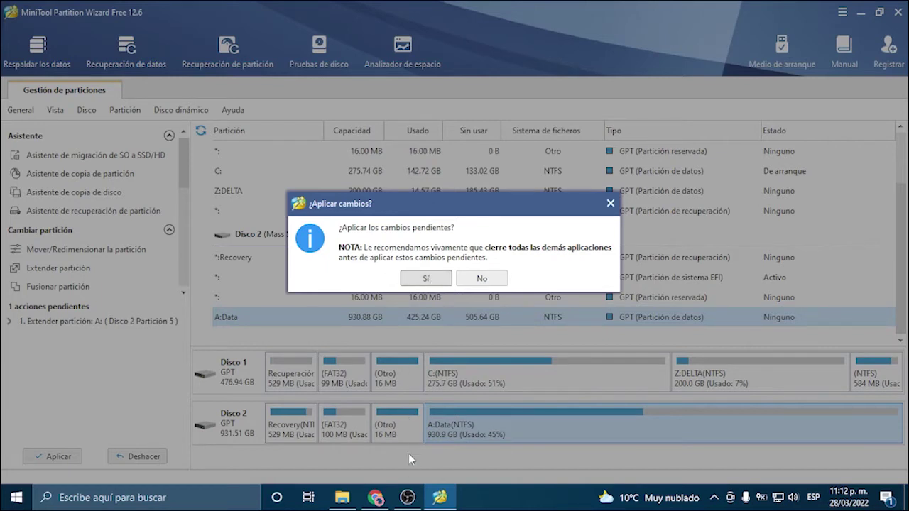
mouse_move(343, 505)
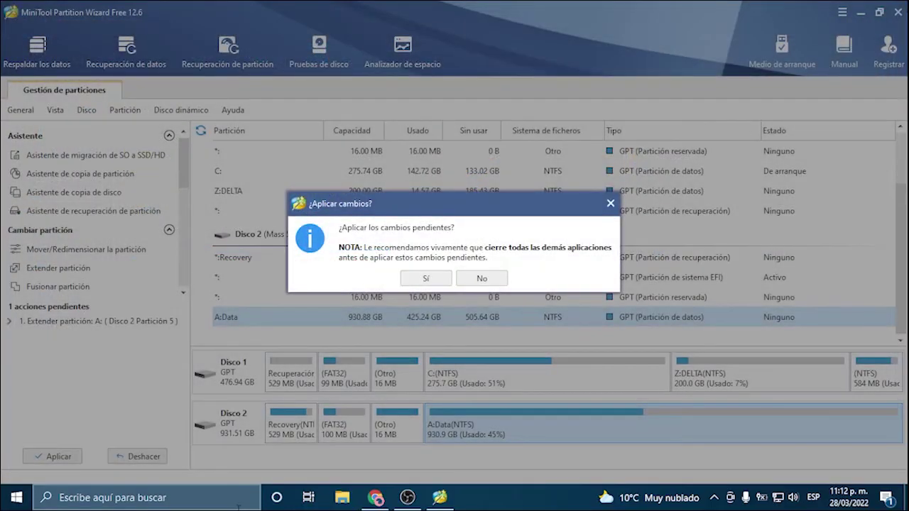
click(426, 279)
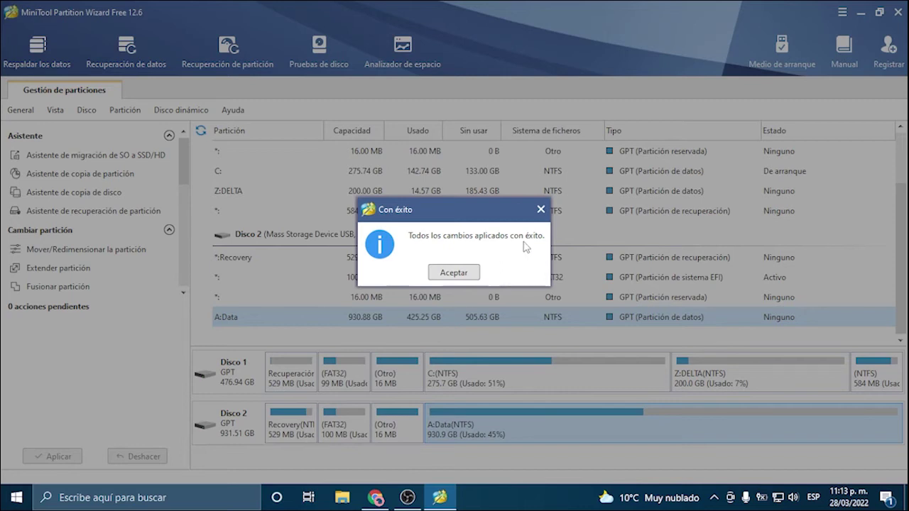
click(477, 275)
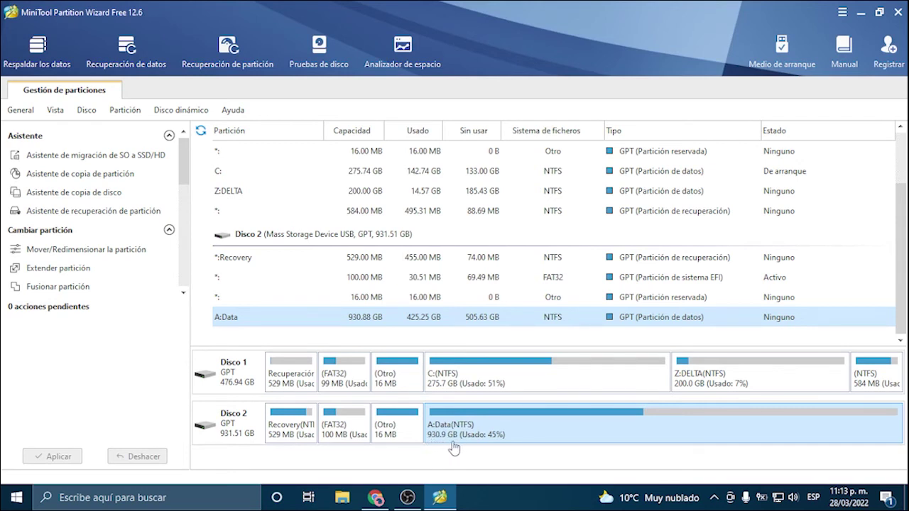
Switch to File Explorer's Este equipo view and refresh it to check the A: drive
click(343, 497)
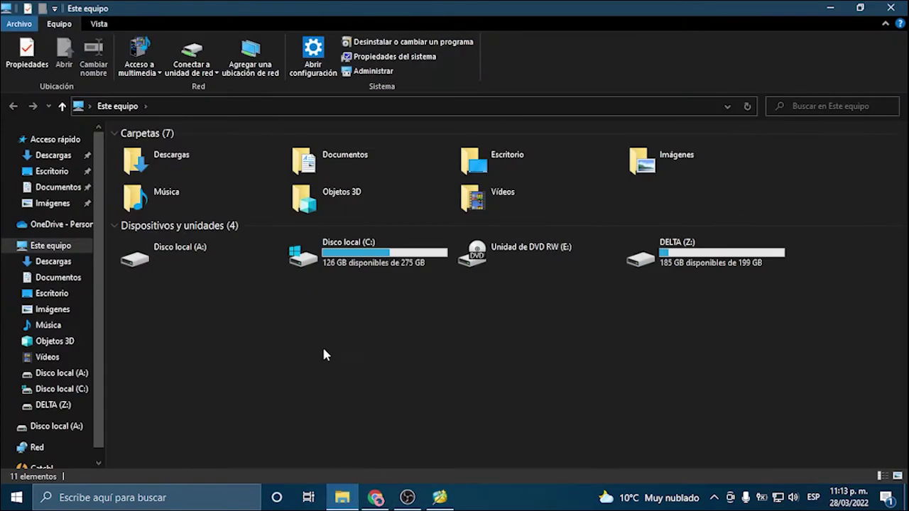
right_click(430, 337)
click(450, 393)
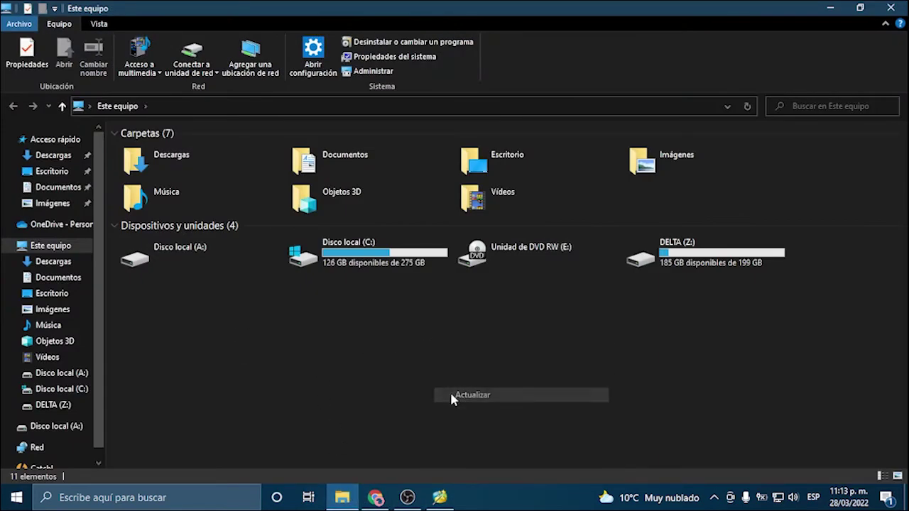